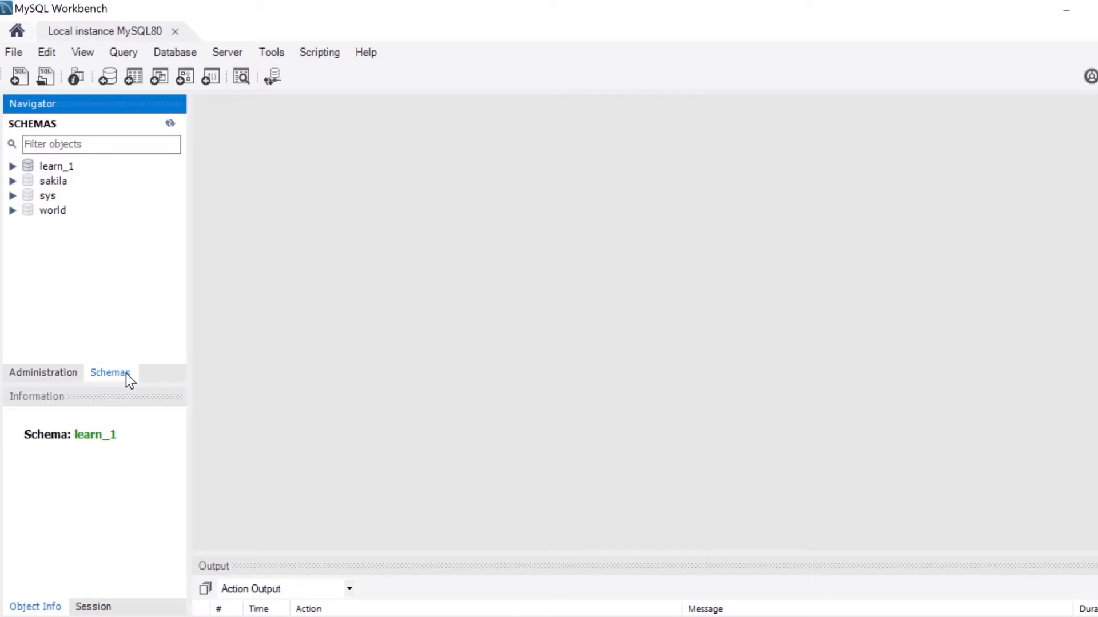
# Start creating a new table under Tables in the learn_1 schema.
pyautogui.click(57, 170)
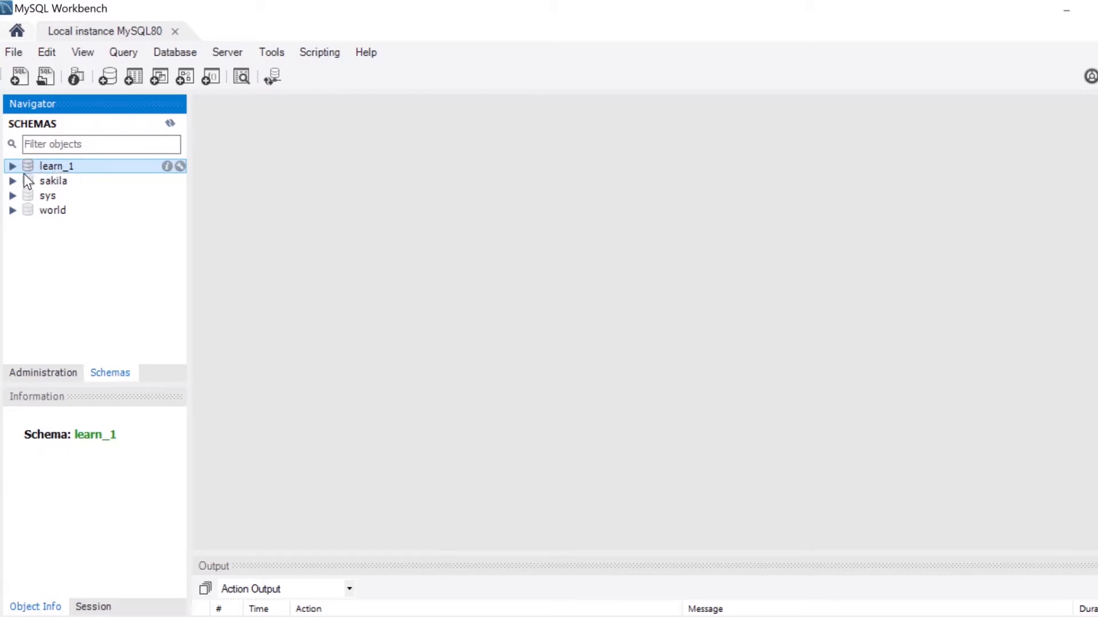
pyautogui.click(12, 165)
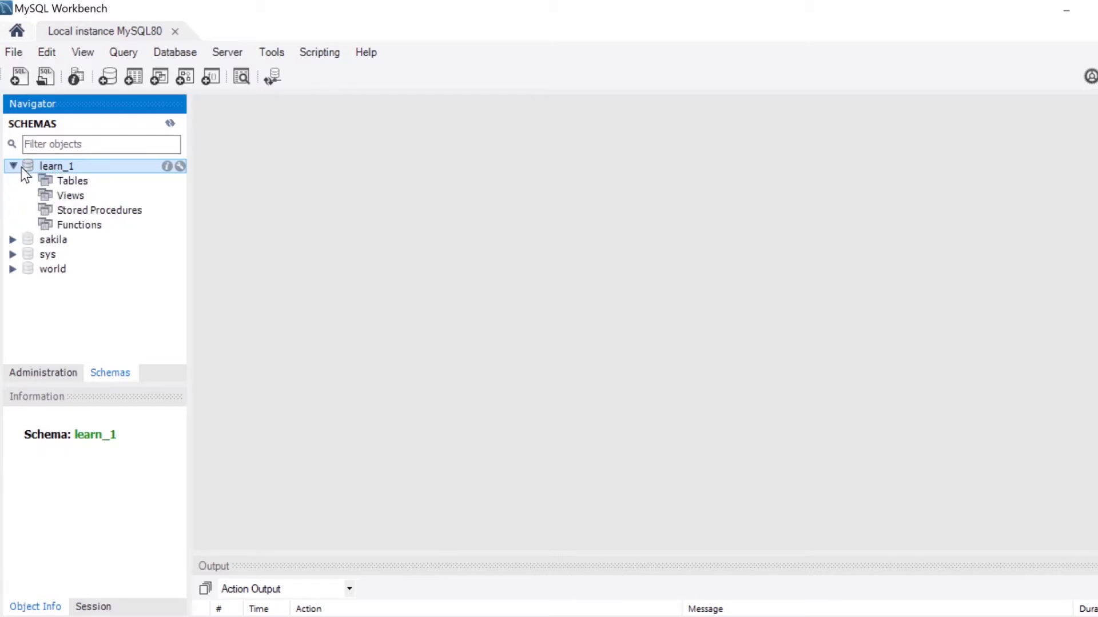
pyautogui.click(72, 184)
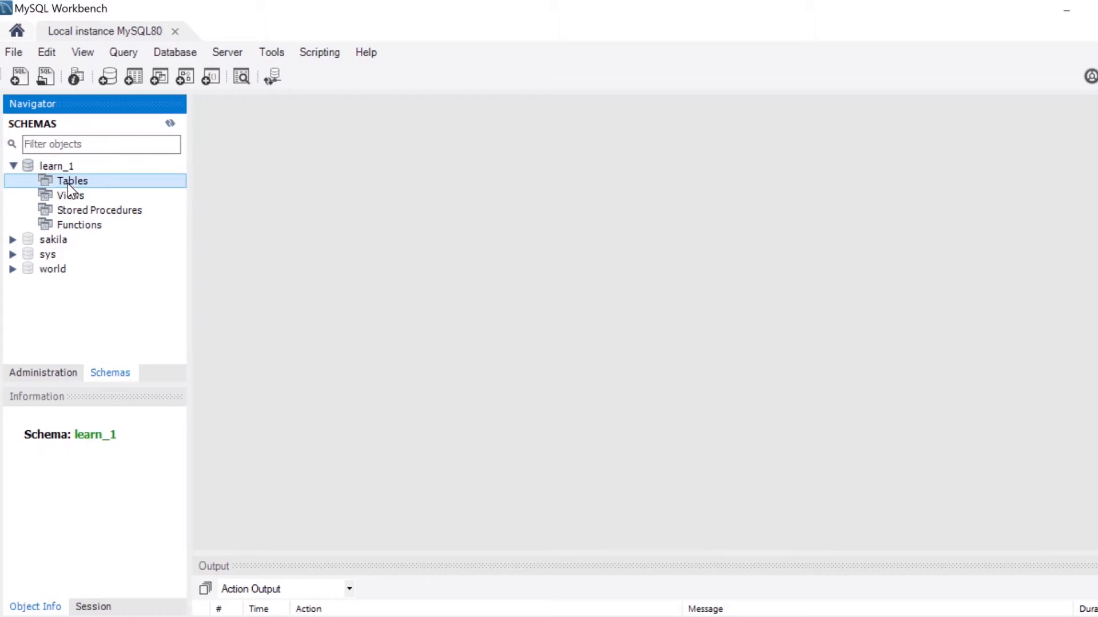
pyautogui.rightClick(67, 184)
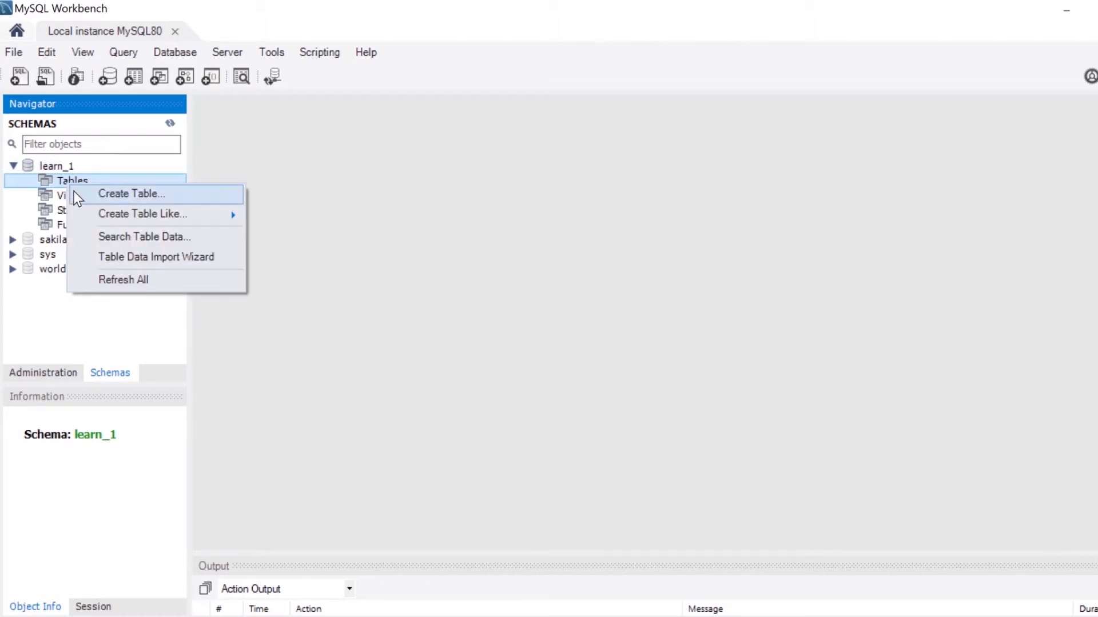
pyautogui.click(73, 193)
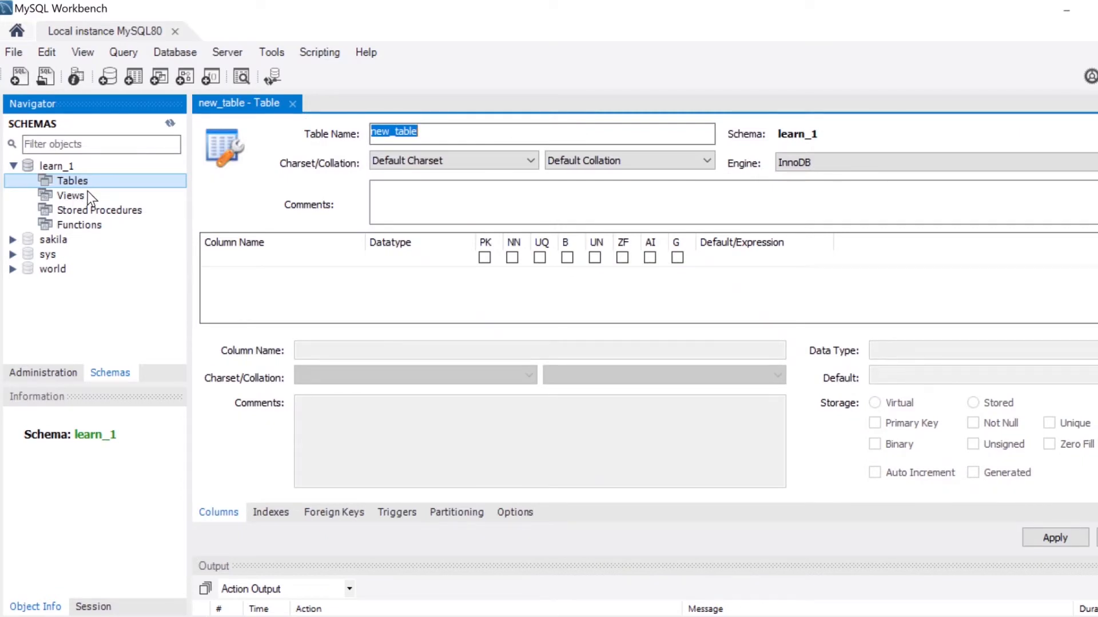
# Name the new table sales.
pyautogui.click(432, 133)
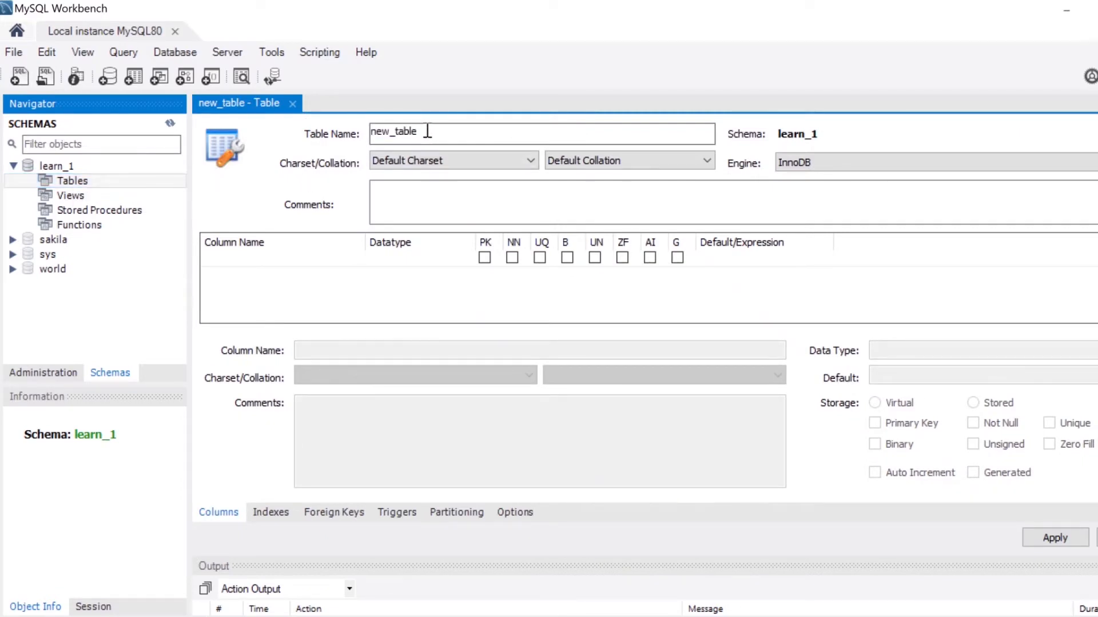
pyautogui.moveTo(432, 133); pyautogui.dragTo(339, 132)
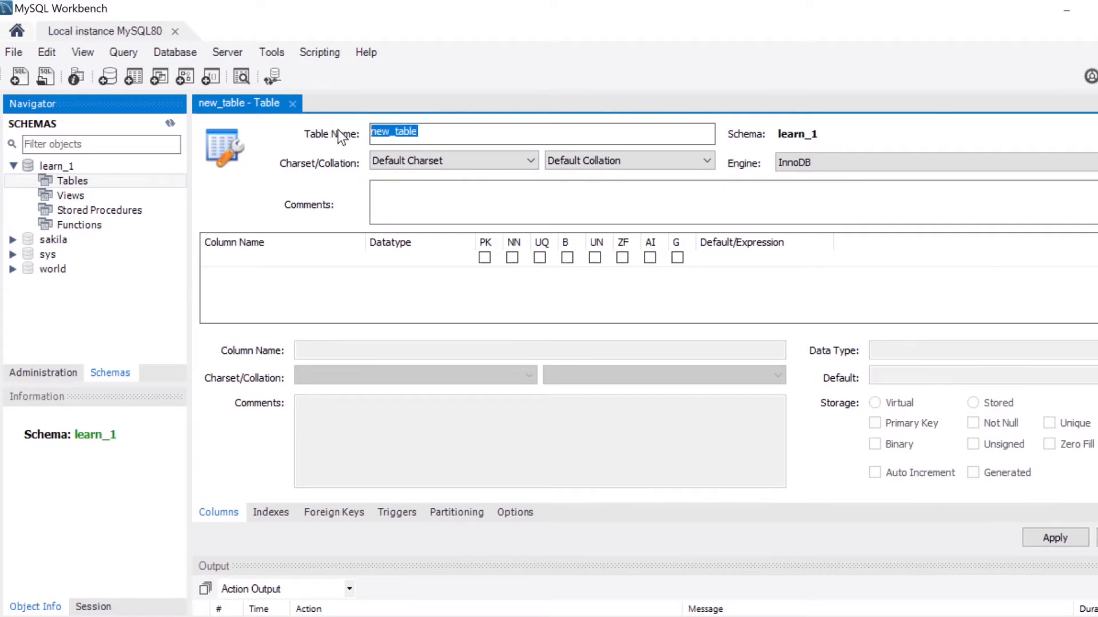
pyautogui.write('sae')
pyautogui.press('BackSpace')
pyautogui.write('les')
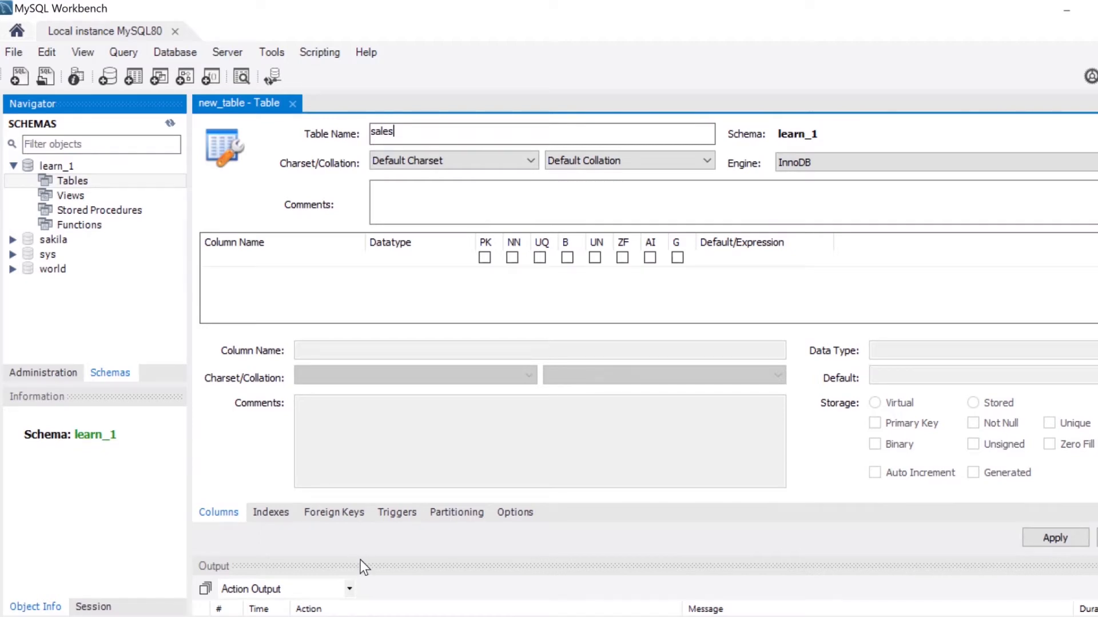
pyautogui.moveTo(359, 552)
pyautogui.mouseDown()
pyautogui.moveTo(356, 448)
pyautogui.moveTo(355, 585)
pyautogui.mouseUp()
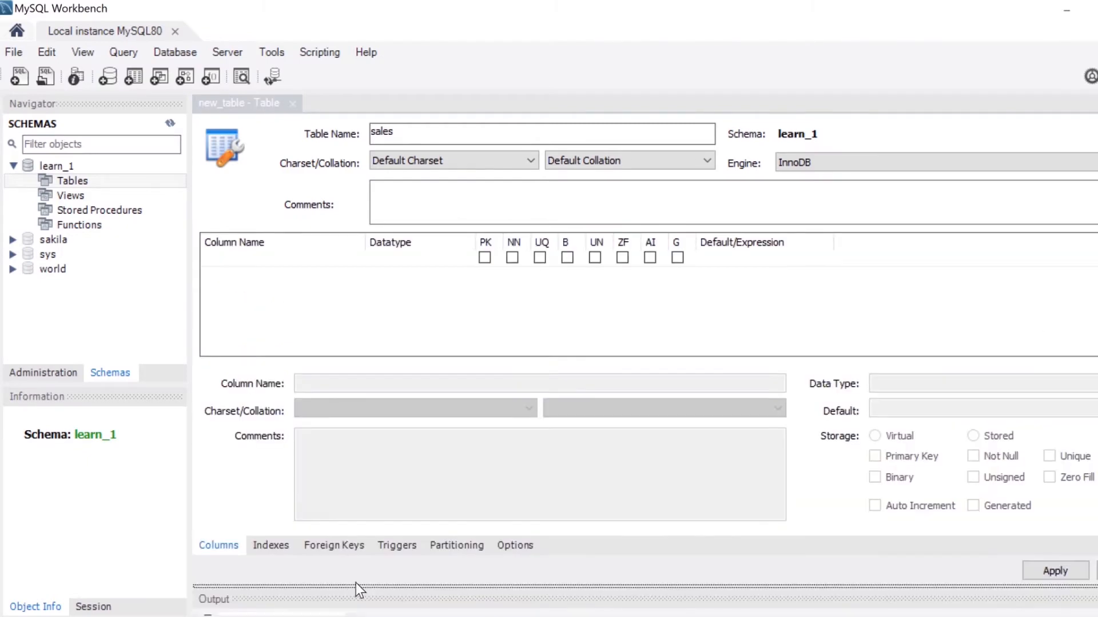
# Rename the first column to id with INT type, marked as primary key and not null.
pyautogui.doubleClick(255, 259)
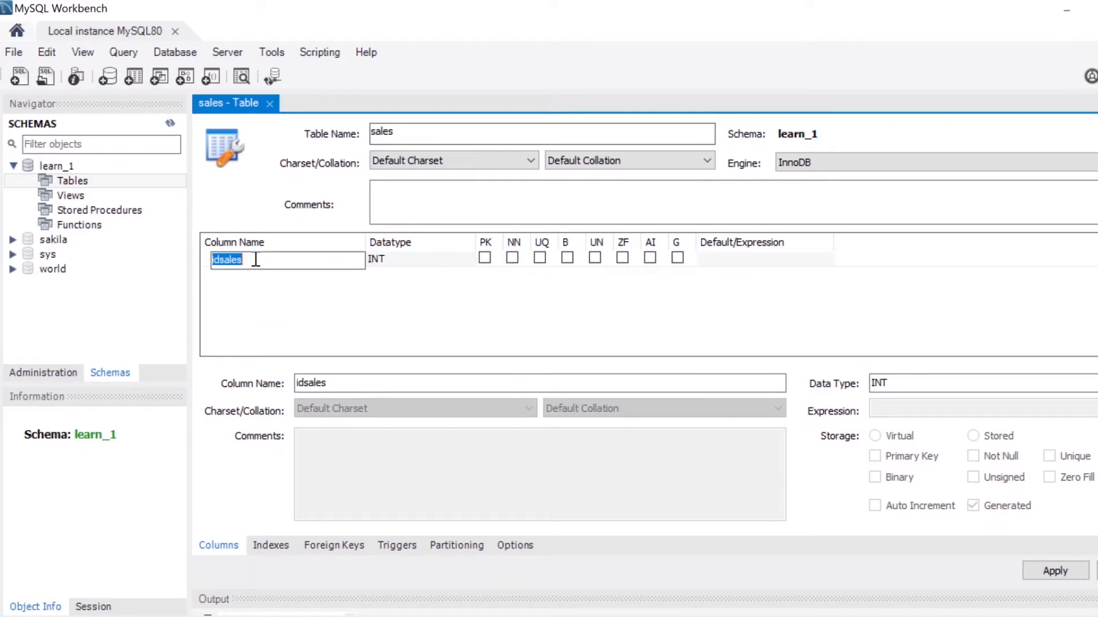
pyautogui.press('BackSpace')
pyautogui.write('id')
pyautogui.click(392, 260)
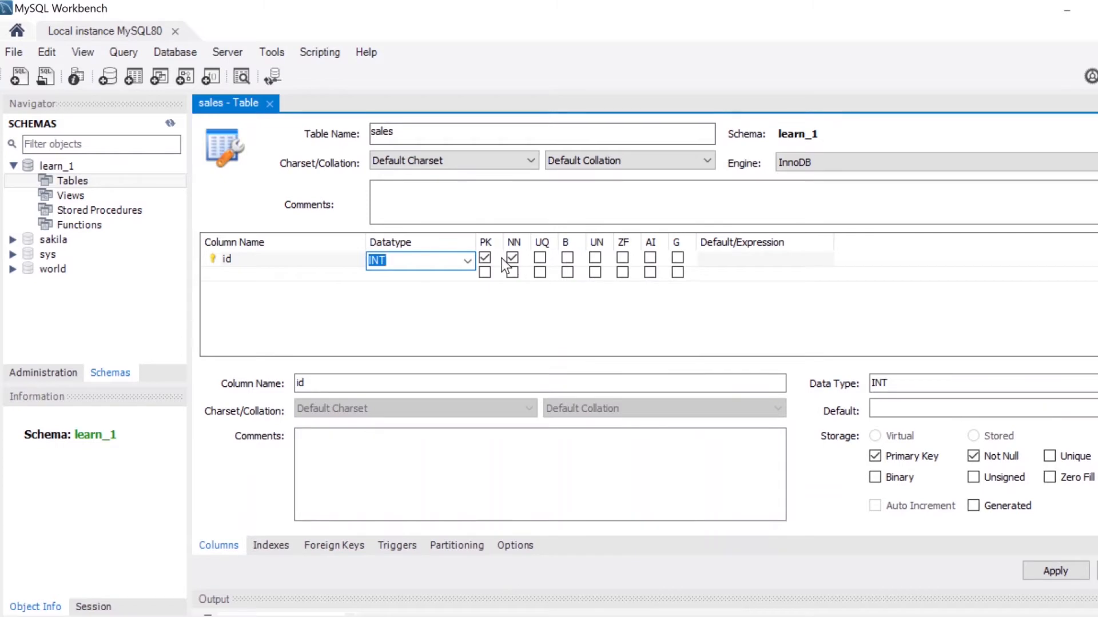
pyautogui.click(485, 258)
pyautogui.click(485, 259)
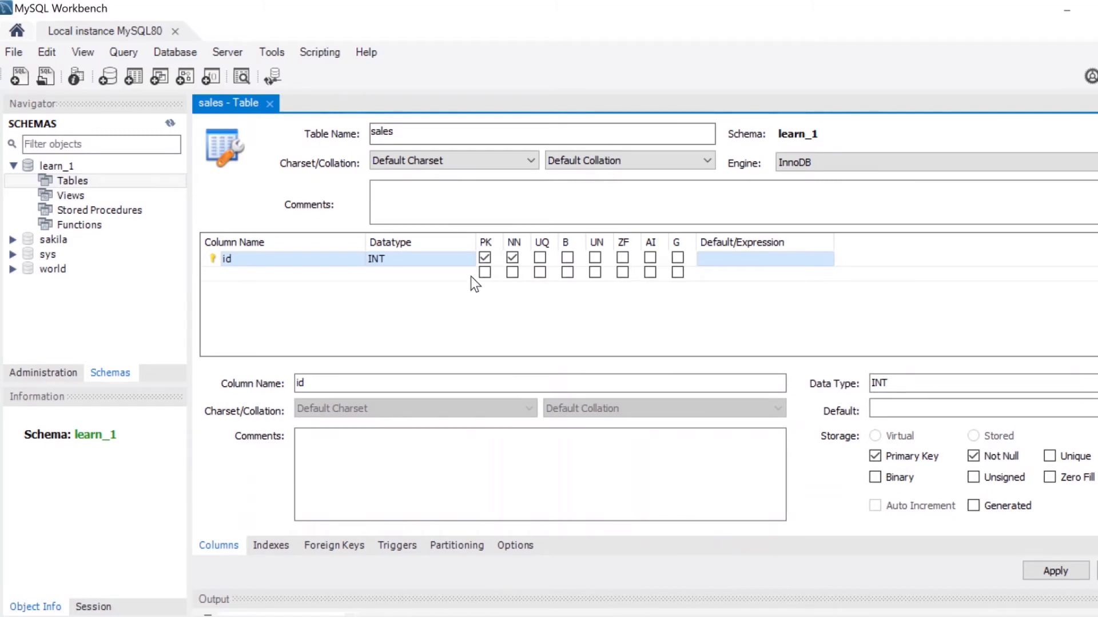
pyautogui.click(513, 257)
pyautogui.click(511, 256)
# Add a second column named date with the DATE data type.
pyautogui.doubleClick(311, 273)
pyautogui.write('date')
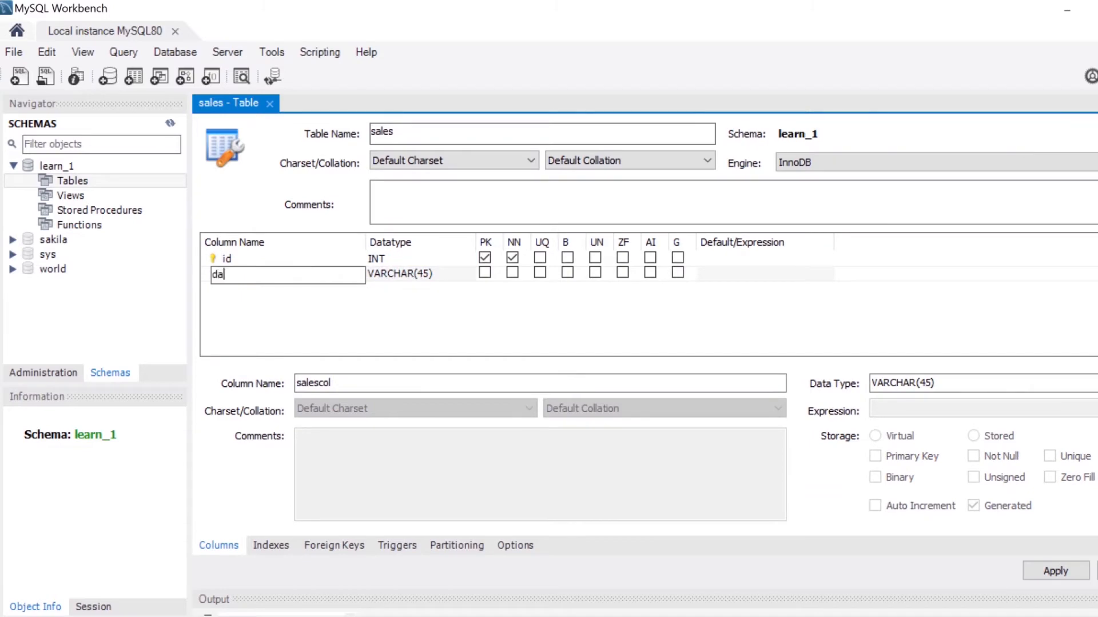
pyautogui.click(449, 272)
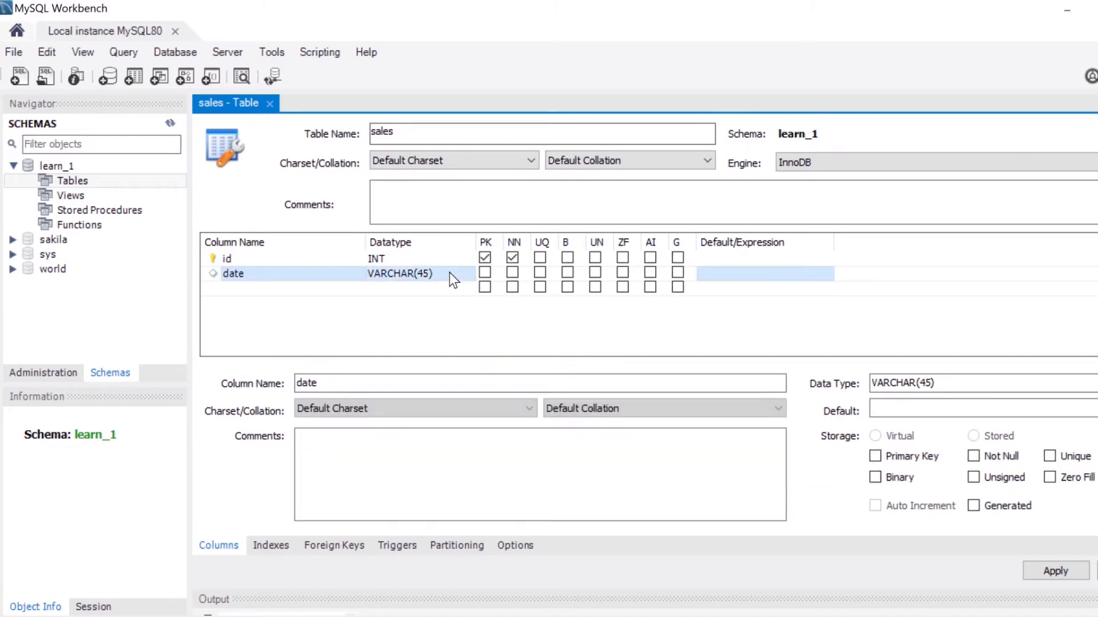
pyautogui.click(466, 275)
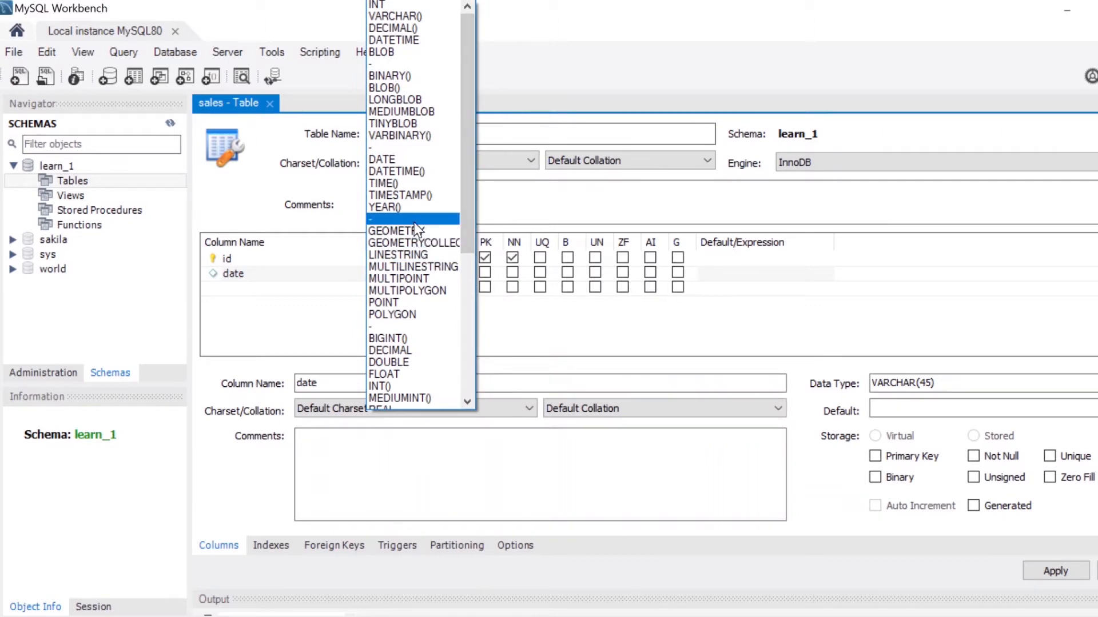
pyautogui.click(392, 160)
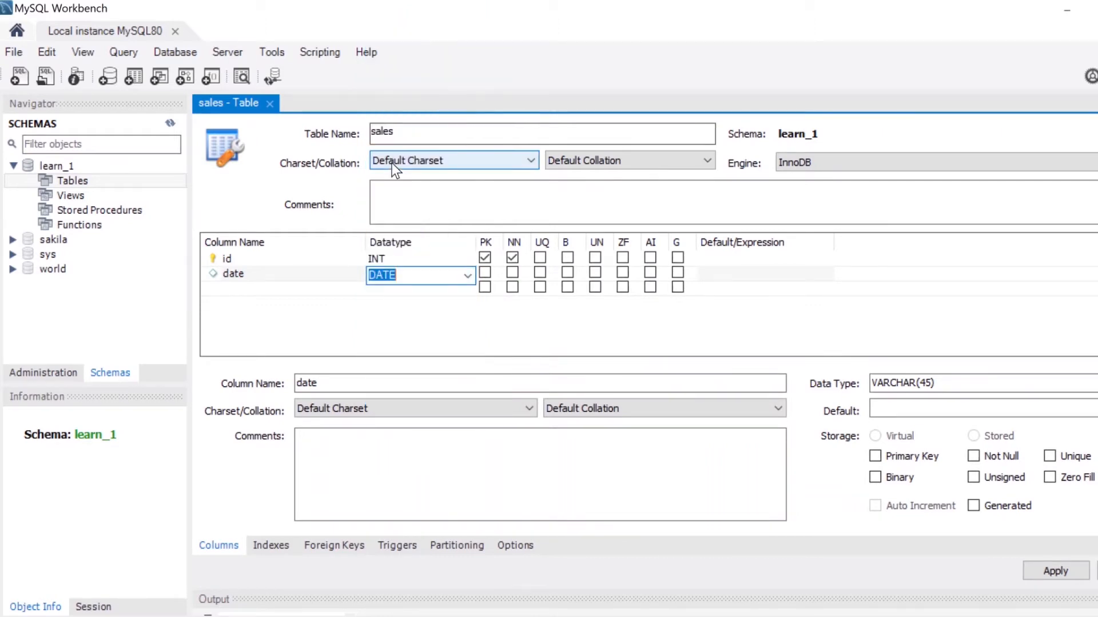
pyautogui.click(404, 313)
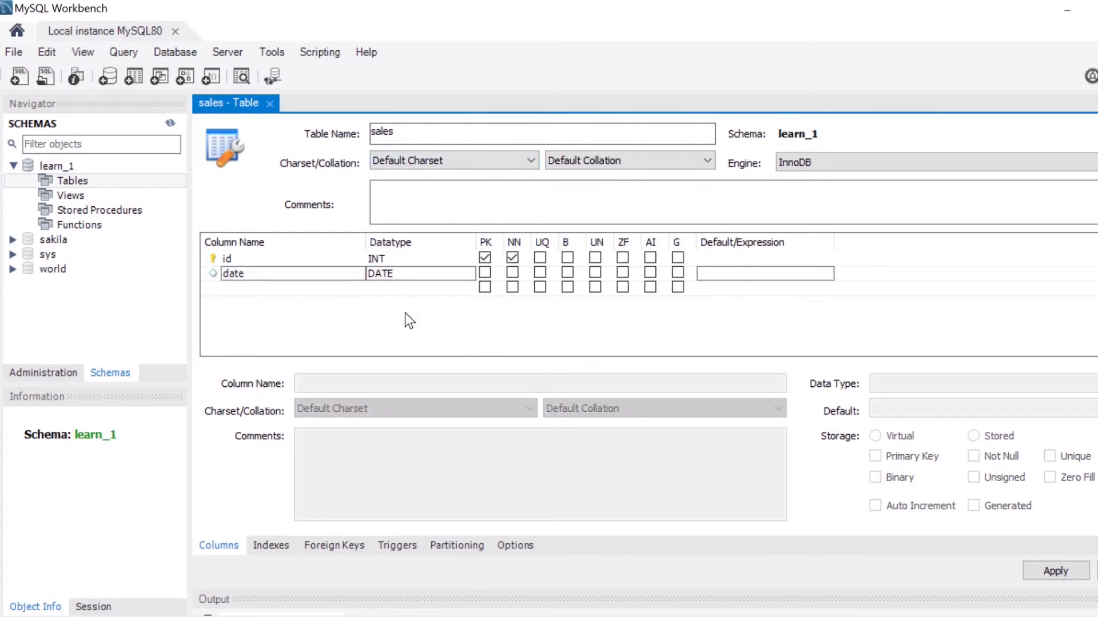
# Apply the sales table to the database, selecting the generated CREATE TABLE script before finishing.
pyautogui.click(279, 263)
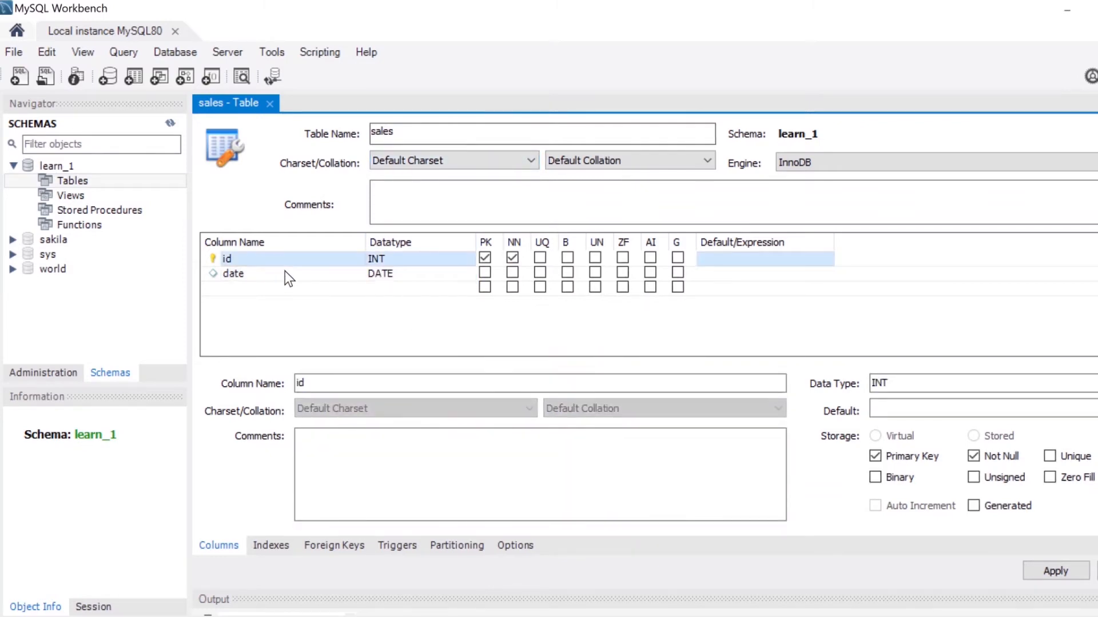
pyautogui.click(287, 275)
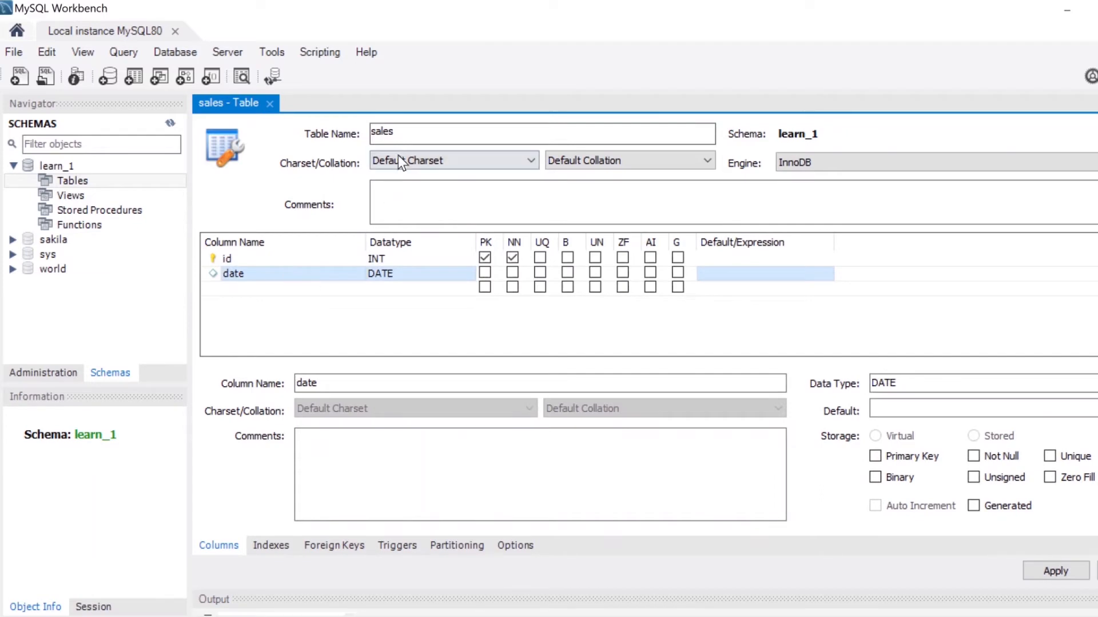
pyautogui.click(406, 136)
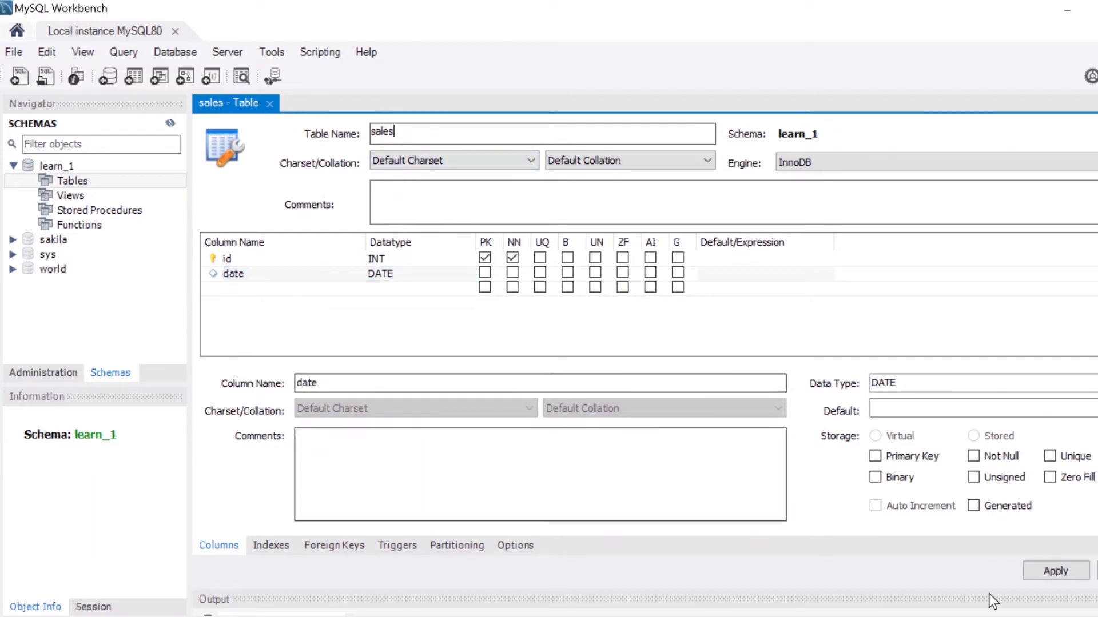
pyautogui.click(1043, 571)
pyautogui.moveTo(668, 257); pyautogui.dragTo(443, 160)
pyautogui.hotkey('ctrl', 'c')
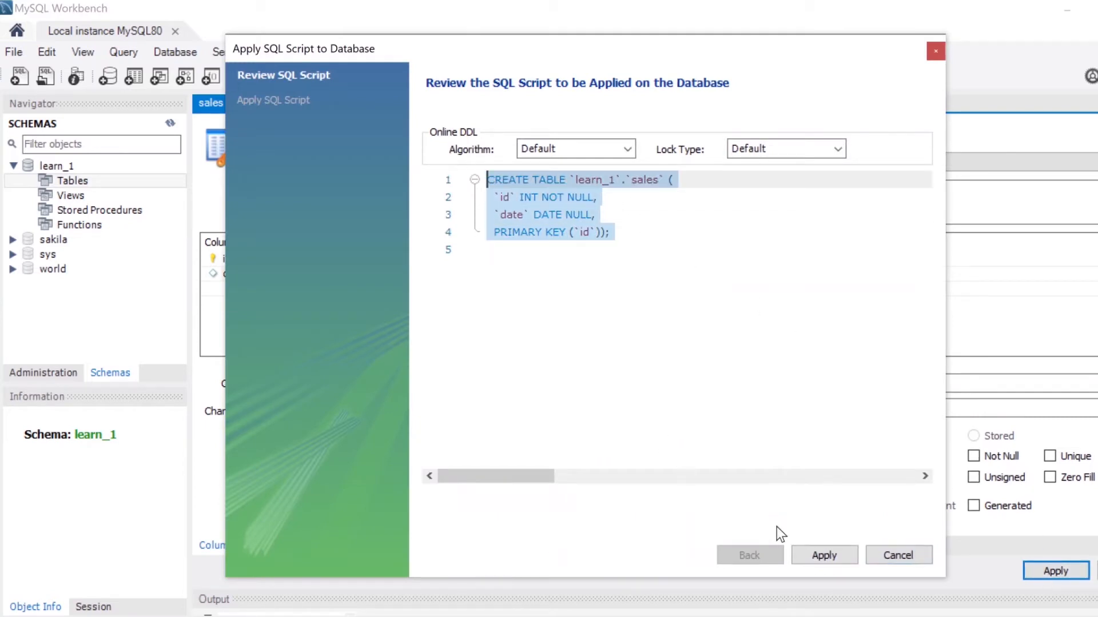
pyautogui.click(826, 553)
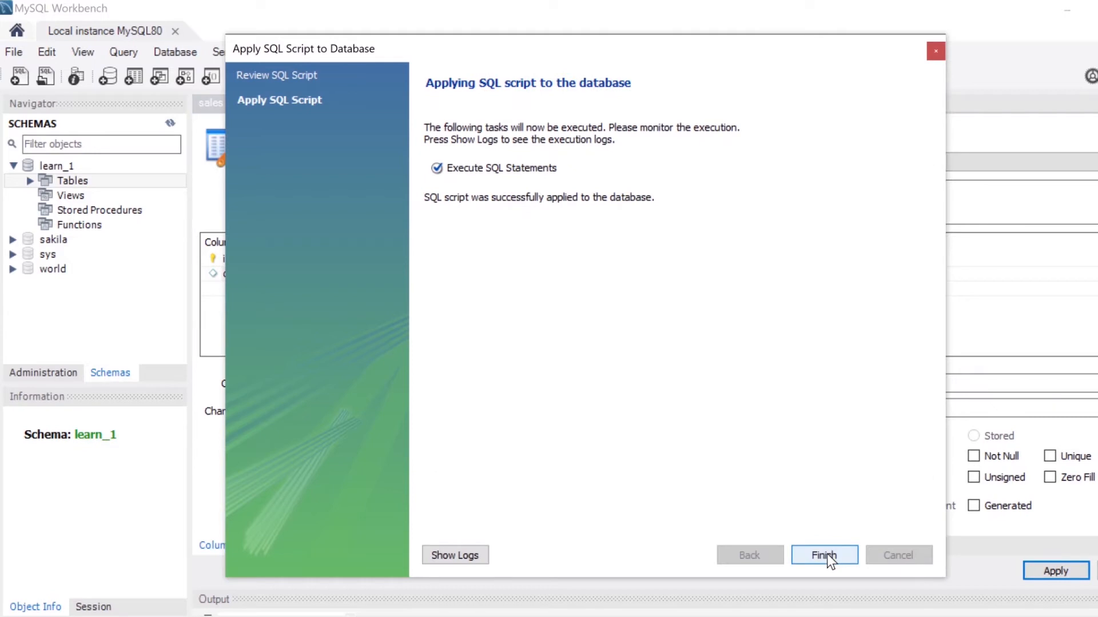
pyautogui.click(827, 554)
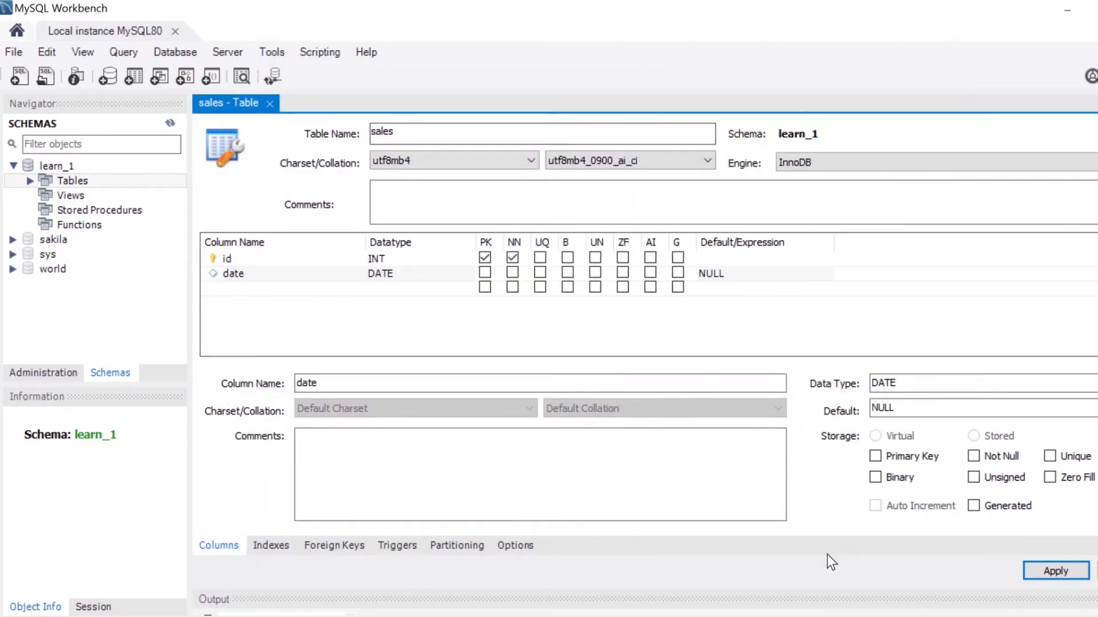
# Refresh the schemas and expand Tables in learn_1 to inspect the sales table.
pyautogui.click(29, 181)
pyautogui.click(29, 180)
pyautogui.click(29, 180)
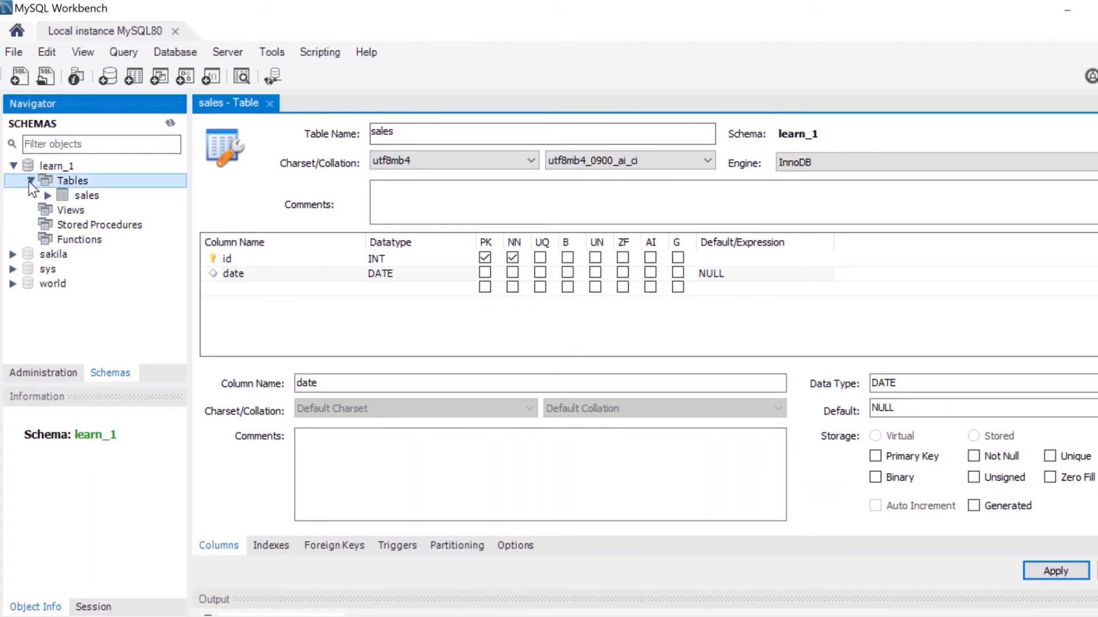
pyautogui.click(170, 124)
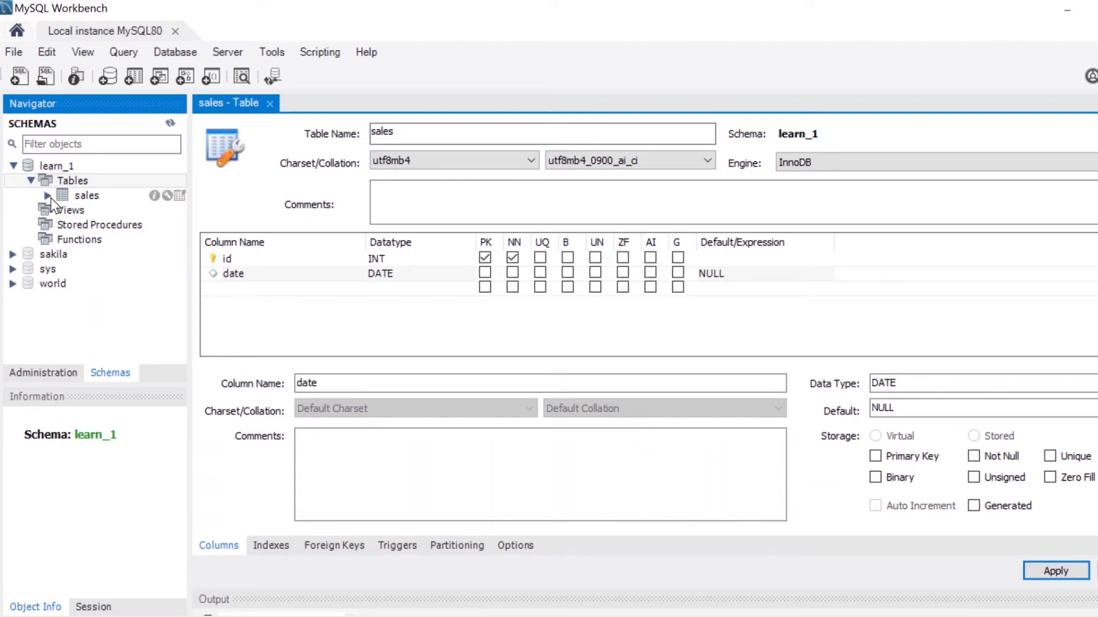
pyautogui.click(180, 196)
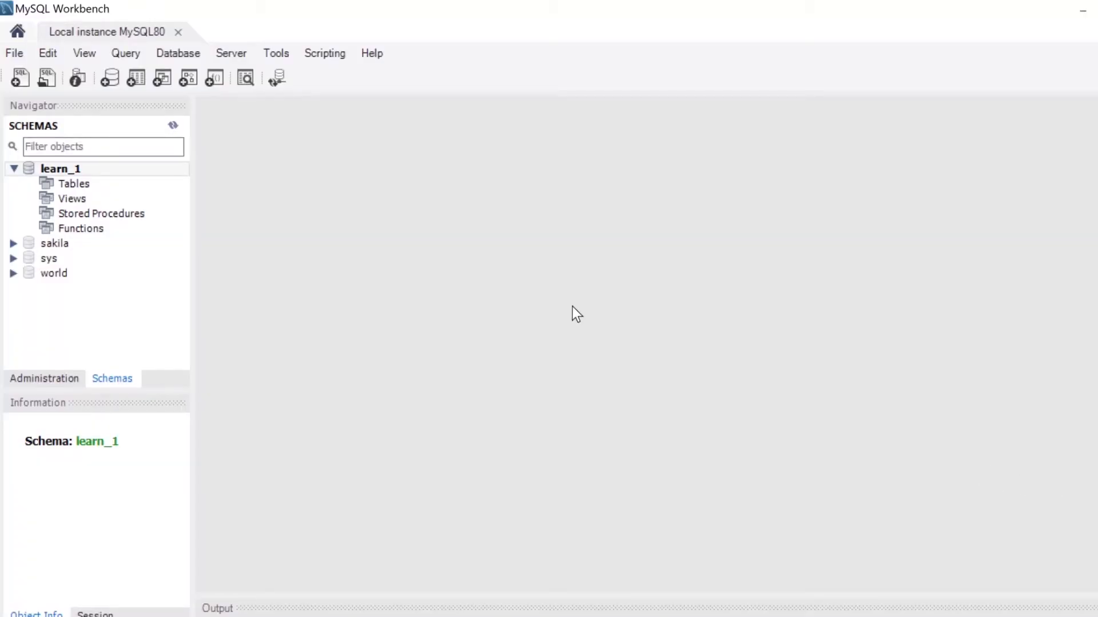
# Open a new SQL query tab and paste the CREATE TABLE script for the sales table.
pyautogui.click(8, 55)
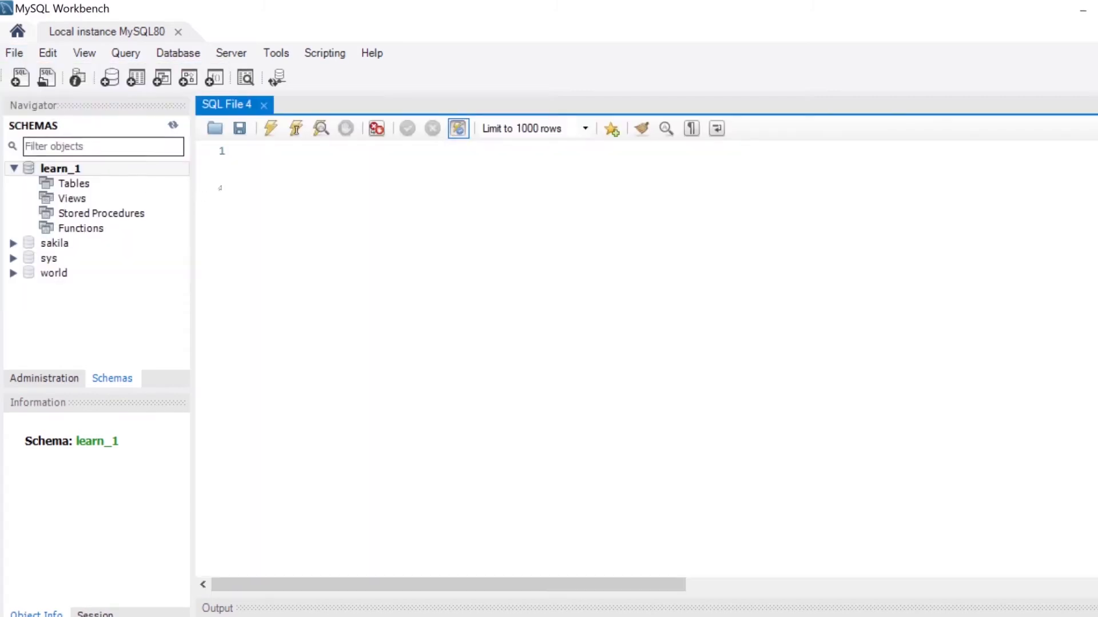
pyautogui.click(306, 161)
pyautogui.hotkey('ctrl', 'v')
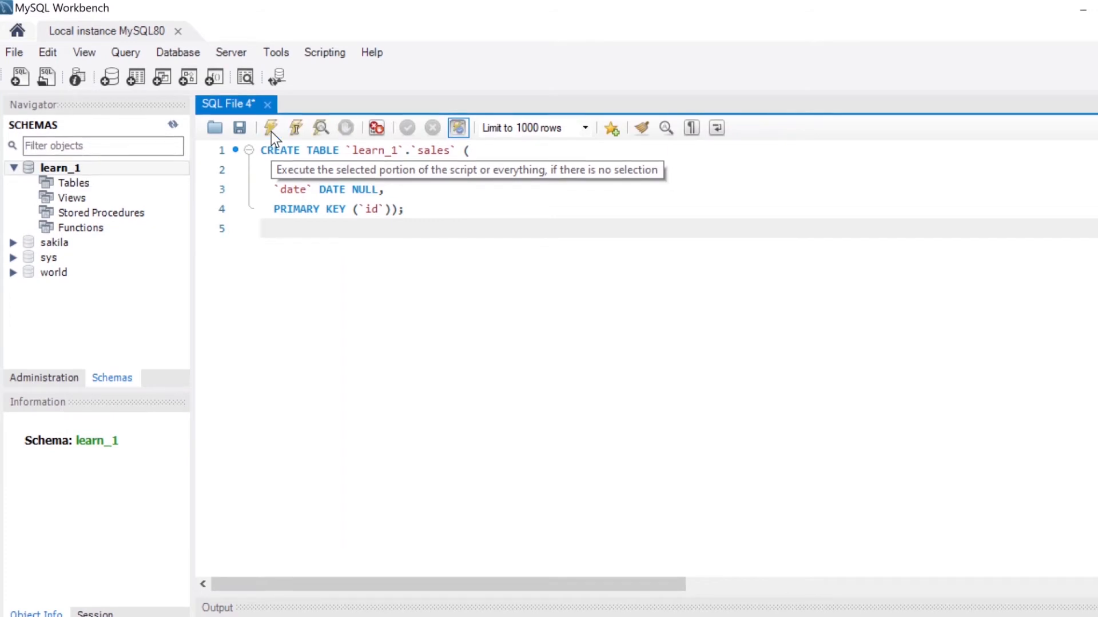
# Refresh the schemas and open the sales table's data view.
pyautogui.click(173, 125)
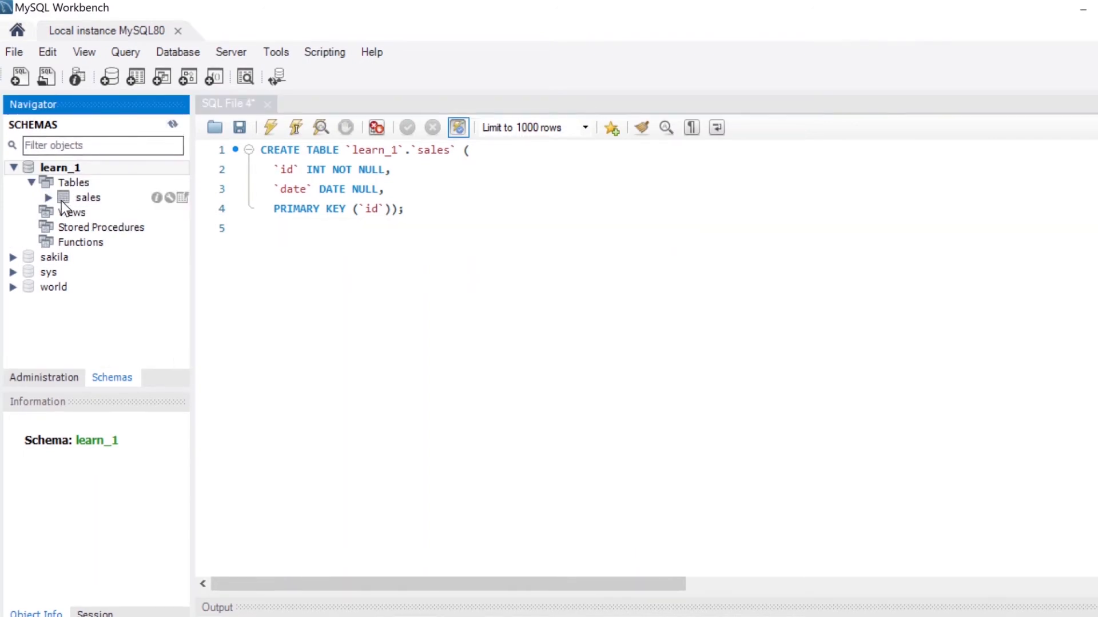
pyautogui.click(77, 200)
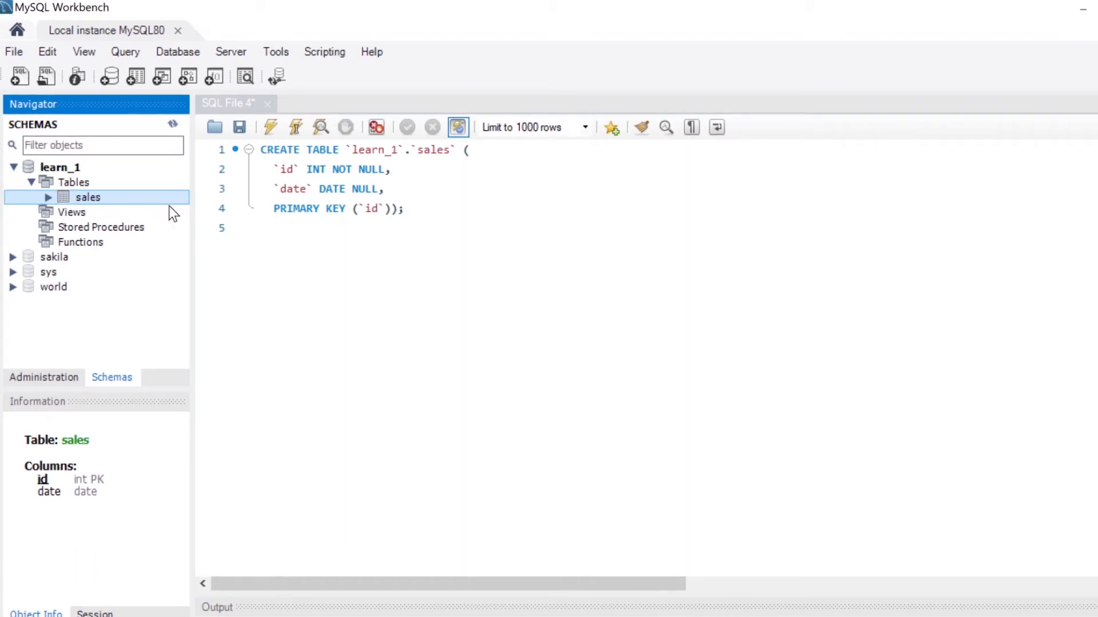
pyautogui.click(182, 197)
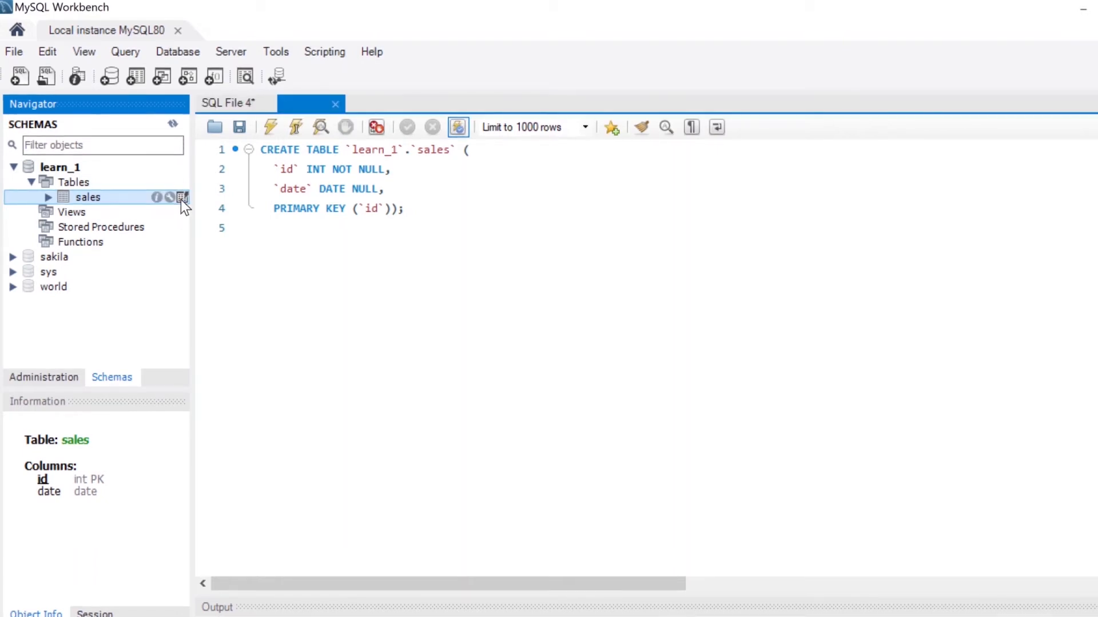